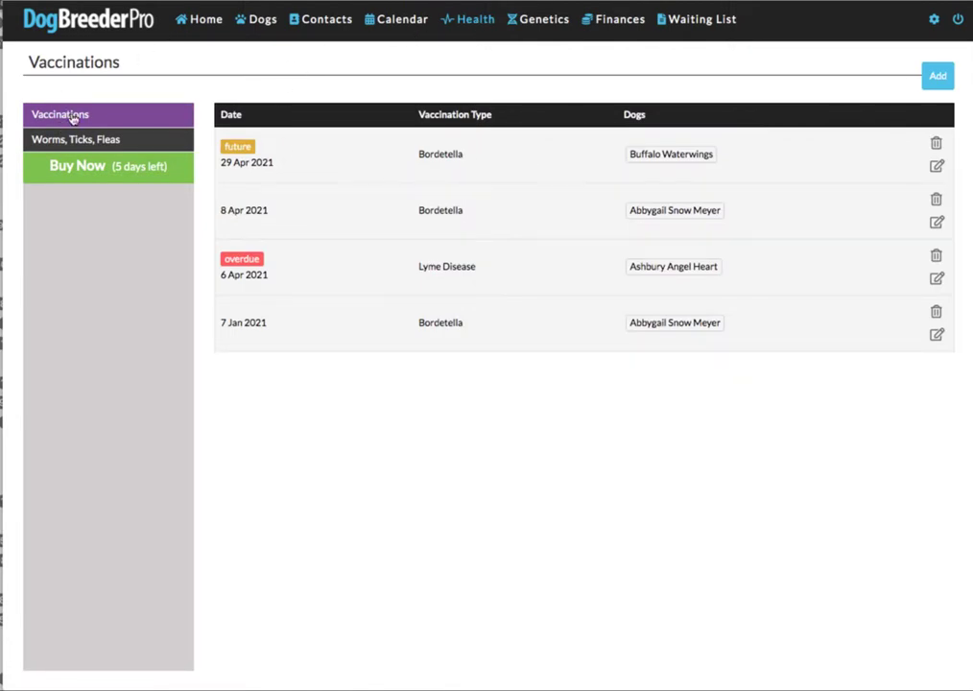
Look over the Worms, Ticks, Fleas records and return to the vaccinations overview
left_click(138, 139)
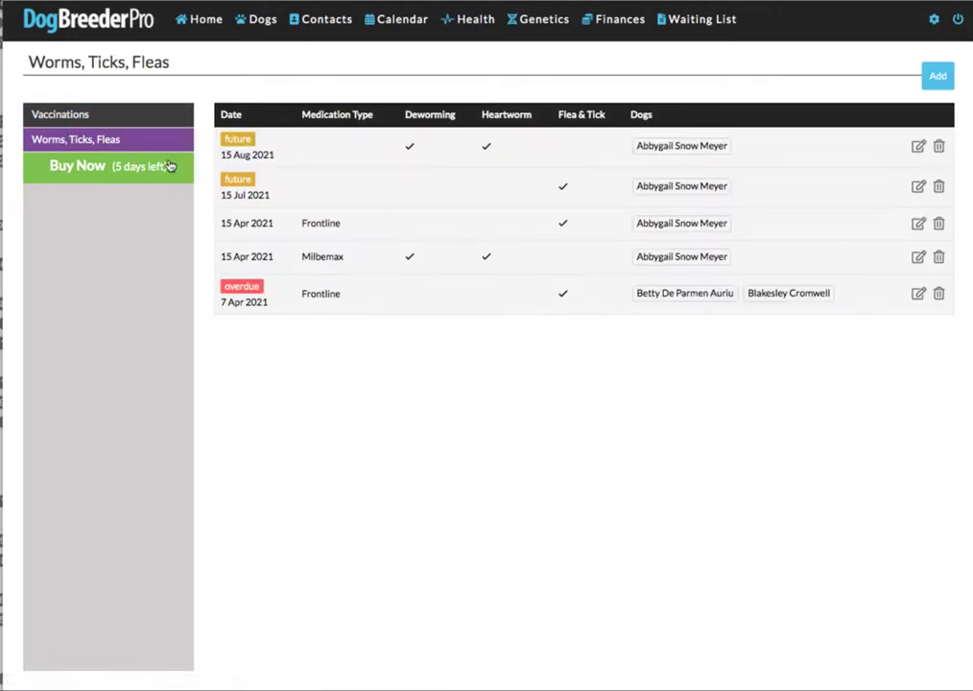
left_click(167, 119)
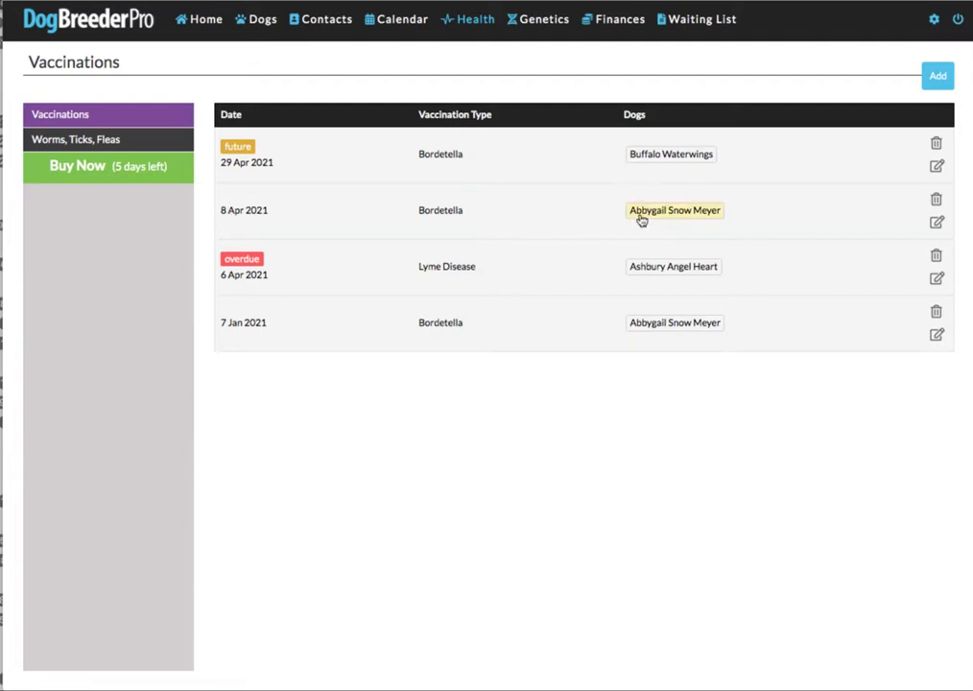
Open the vaccination records in the health section of the dog Abbi Moonshine
left_click(252, 19)
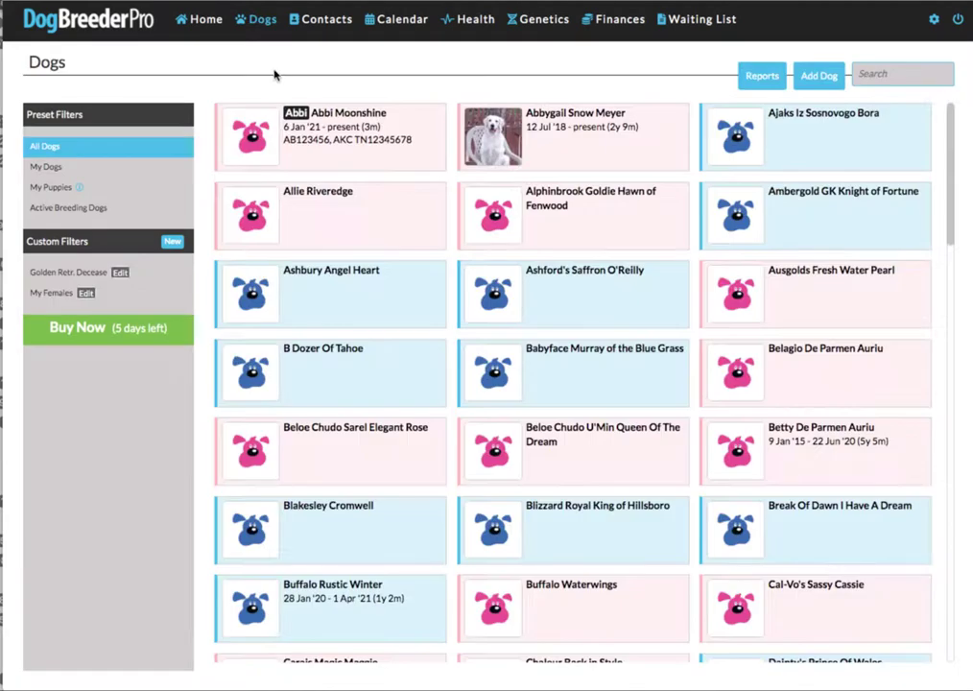
left_click(353, 156)
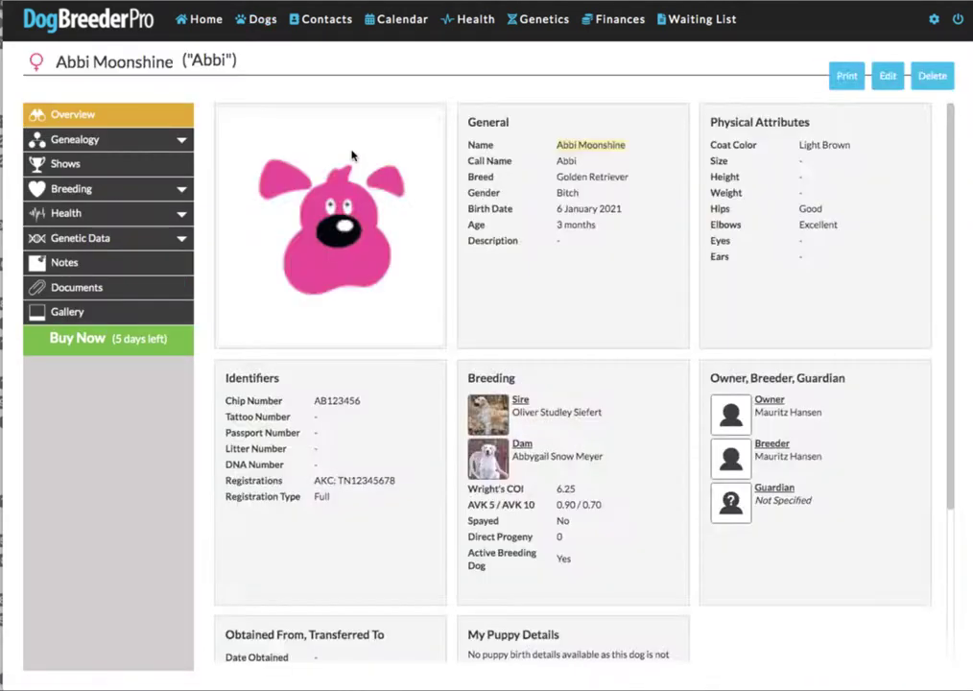
left_click(174, 213)
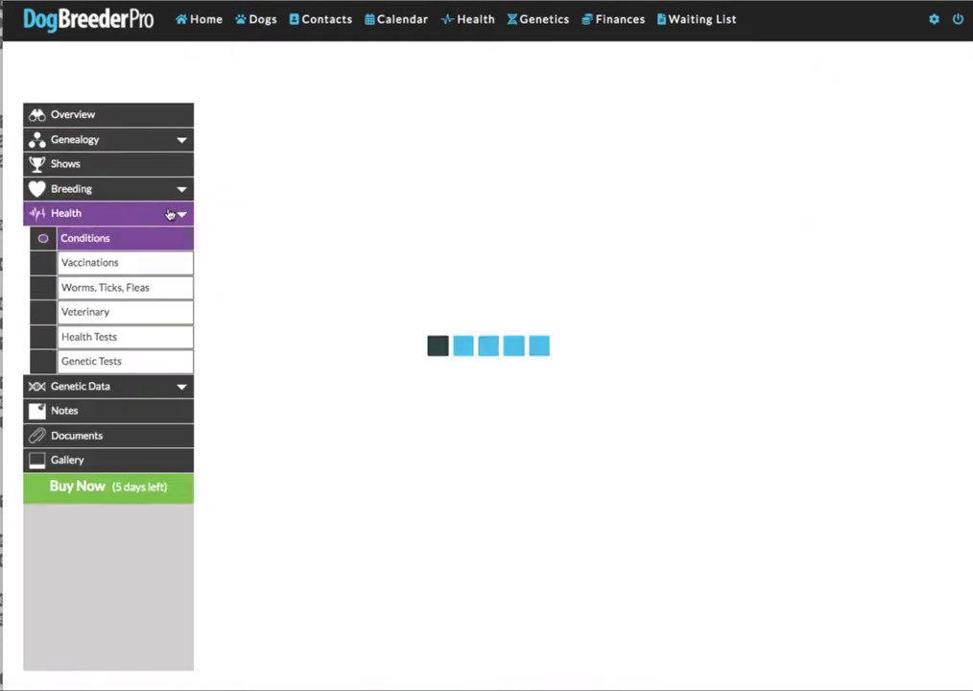
left_click(152, 263)
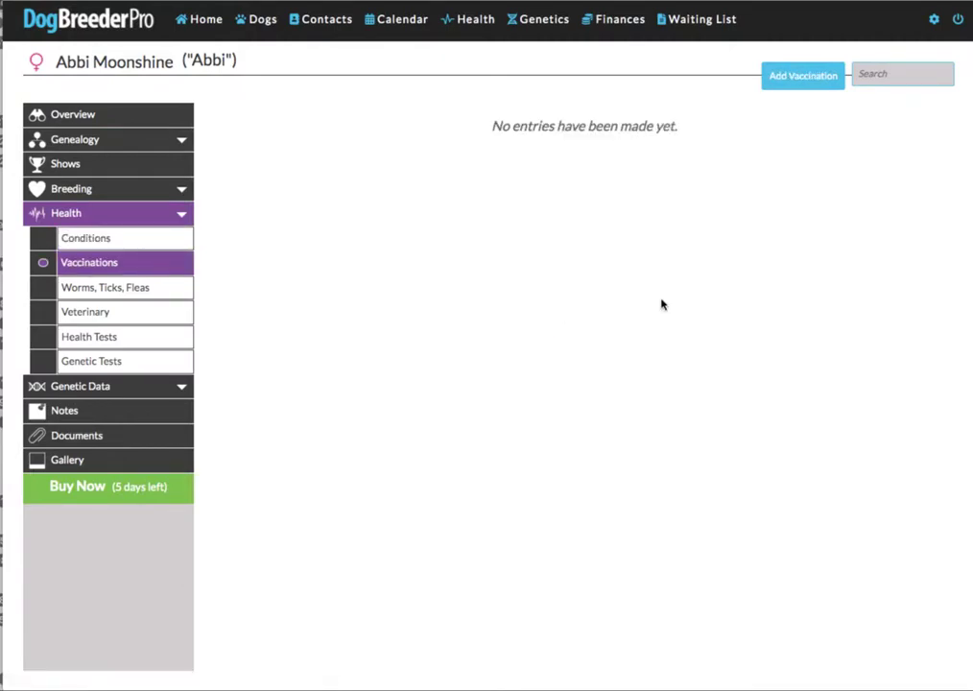
Add a Bordetella vaccination dated 8 April 2021 to Abbi Moonshine's records and save it
left_click(776, 80)
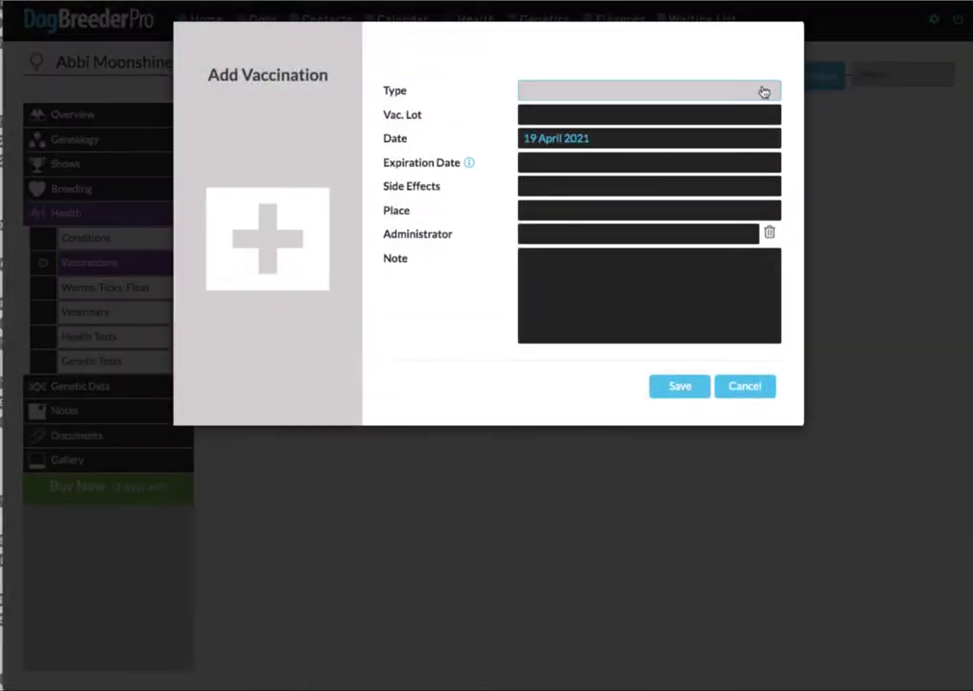
left_click(564, 139)
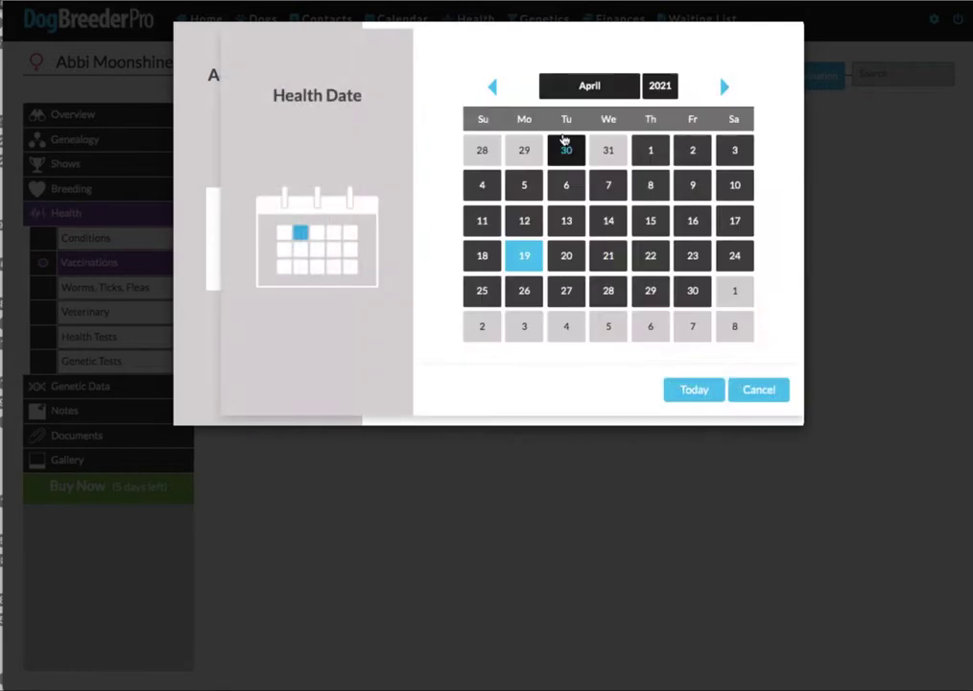
left_click(646, 201)
left_click(580, 94)
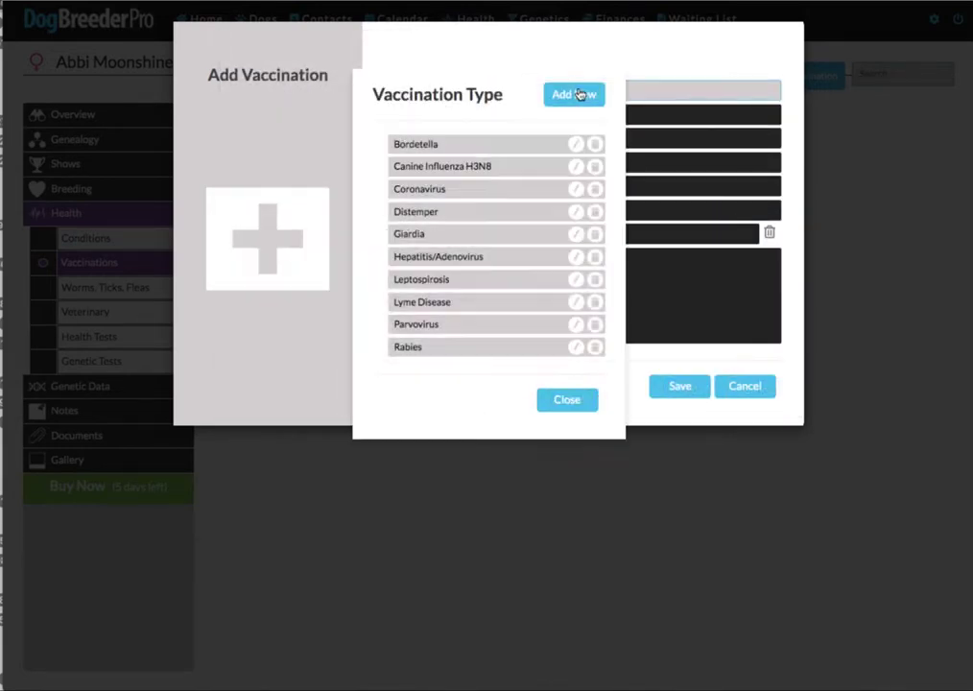
left_click(476, 144)
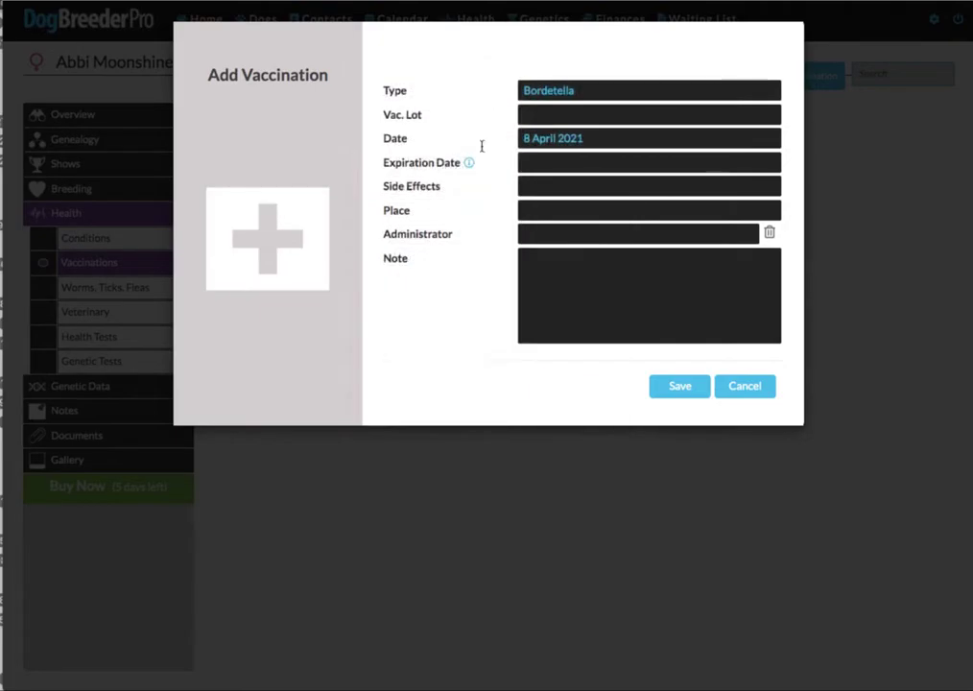
left_click(666, 388)
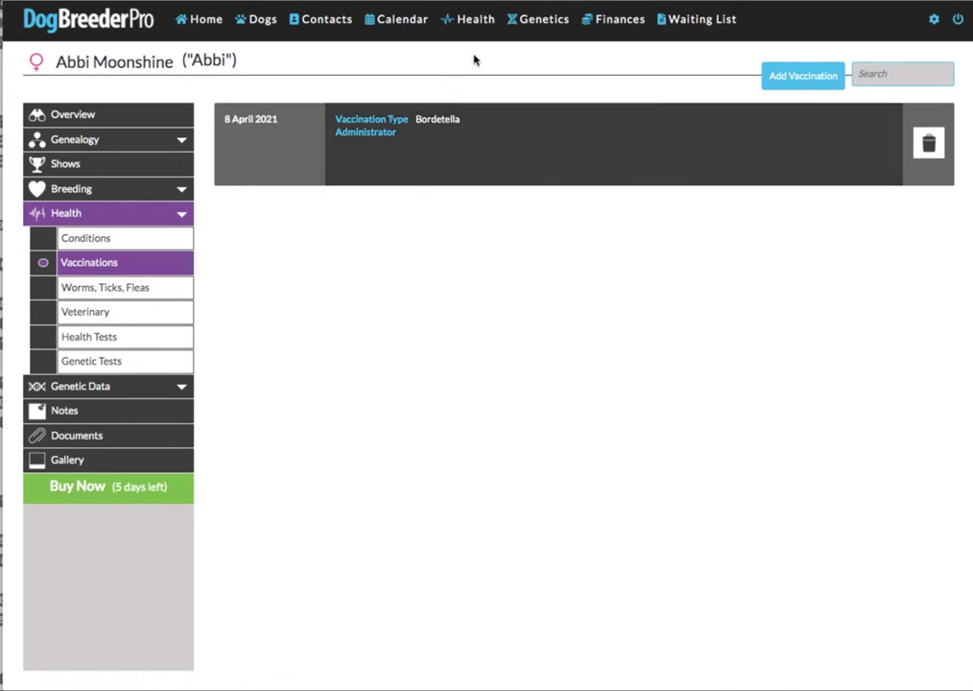
Start a new vaccination entry from the general health vaccinations overview and set its type to Coronavirus
left_click(474, 30)
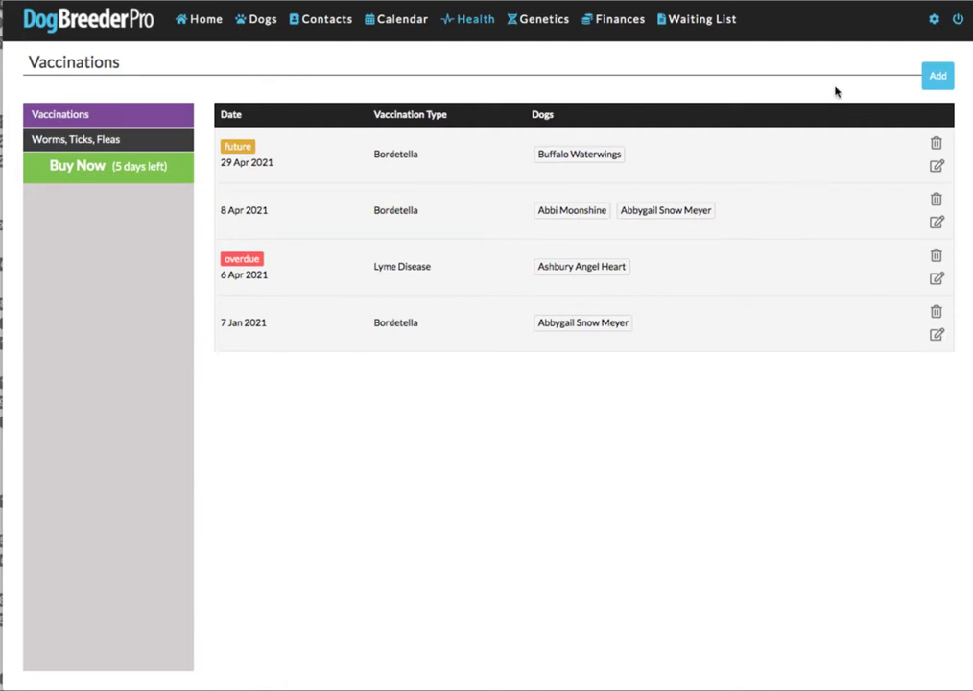
left_click(938, 77)
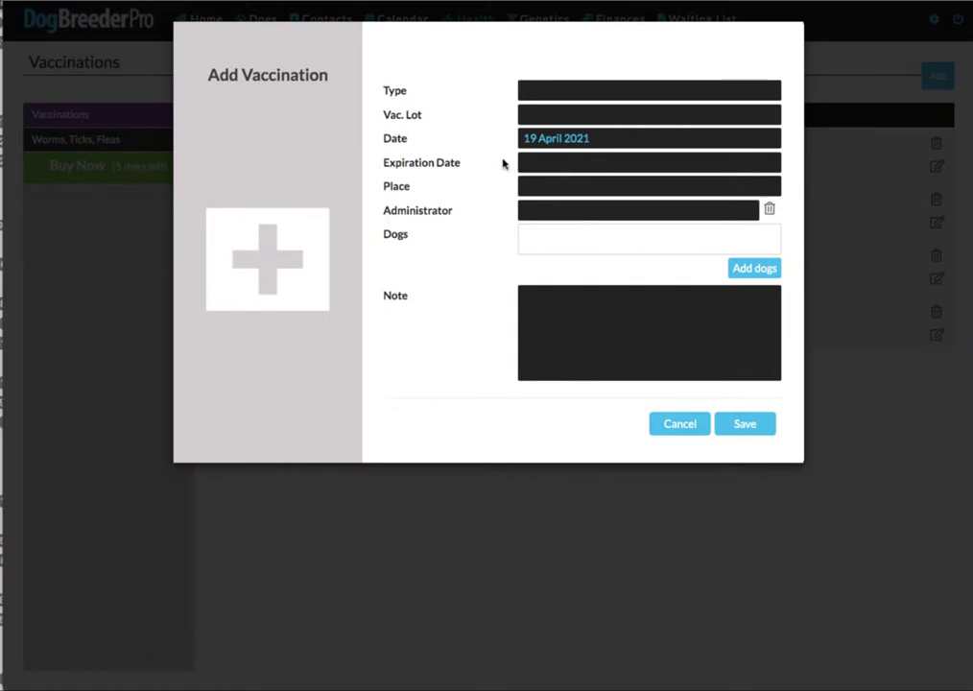
left_click(526, 92)
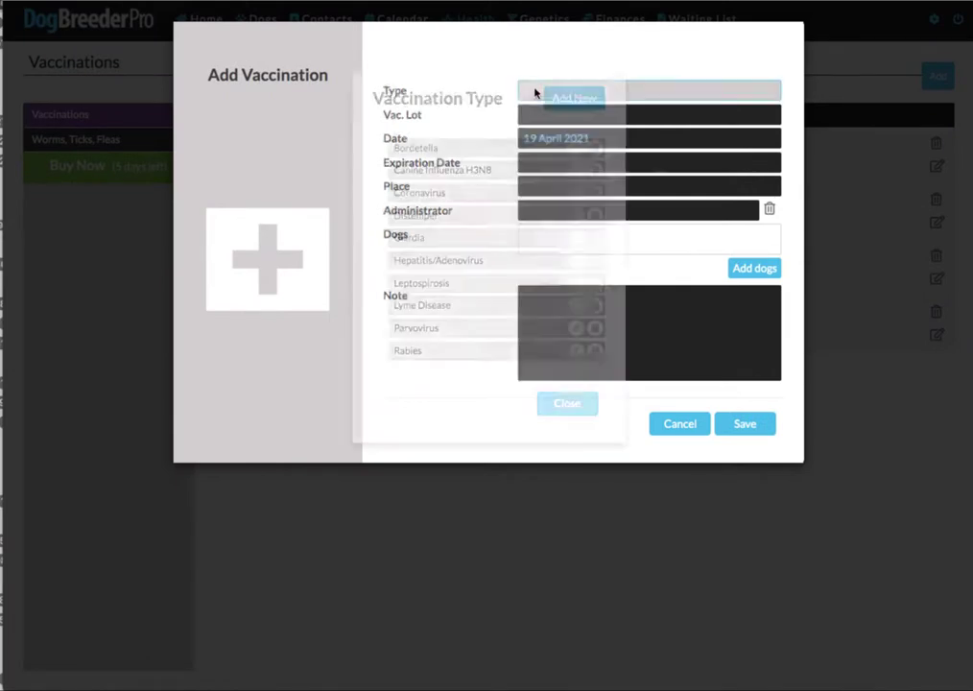
left_click(455, 192)
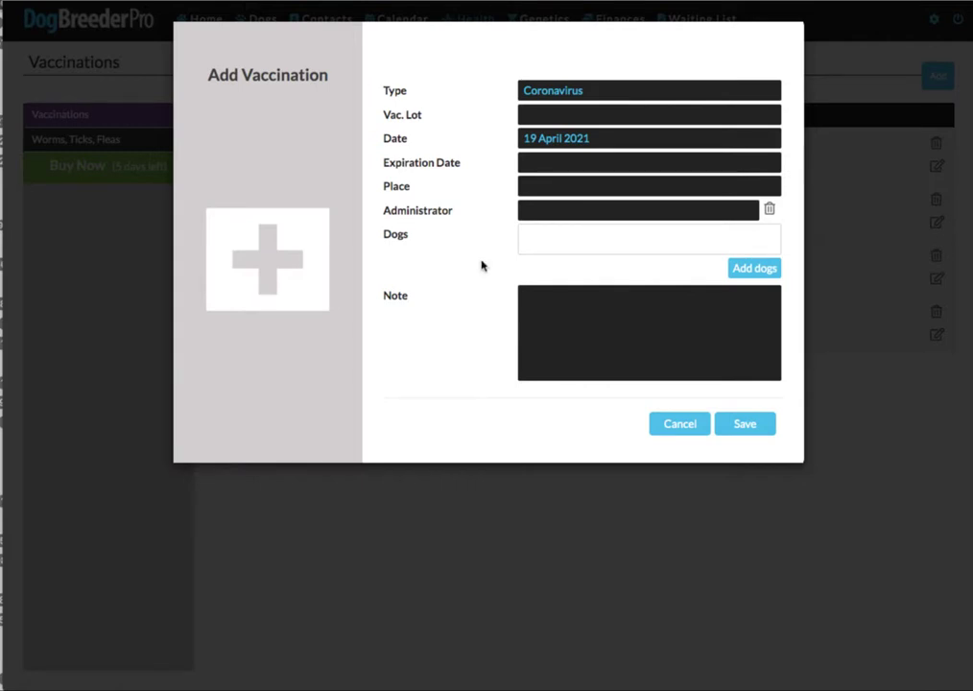
Open the dog selection for the Coronavirus vaccination, keep the My Dogs filter and select all listed dogs
left_click(740, 270)
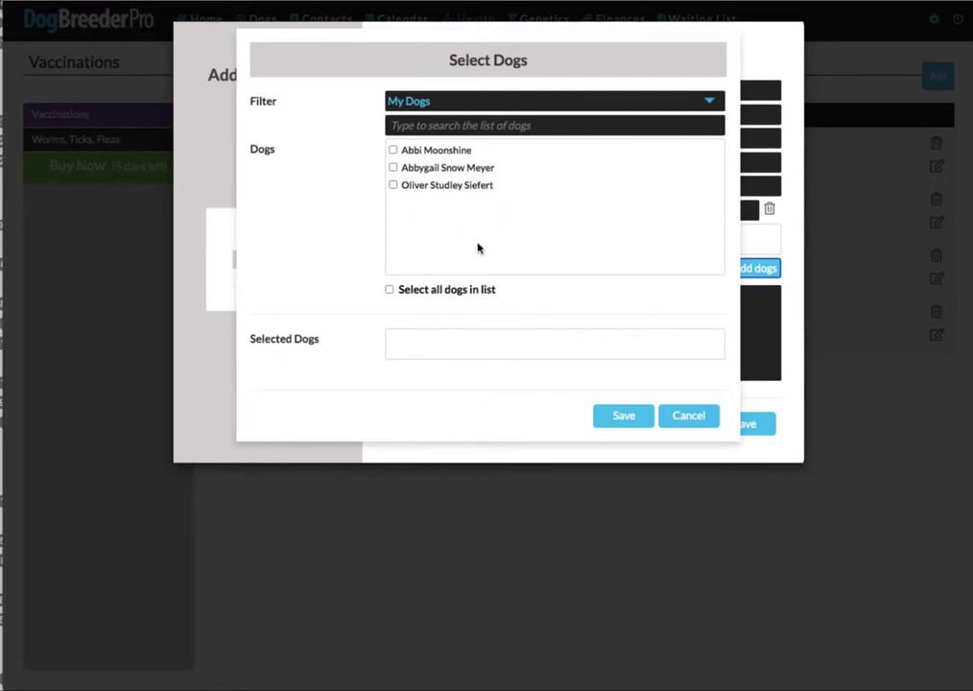
left_click(434, 101)
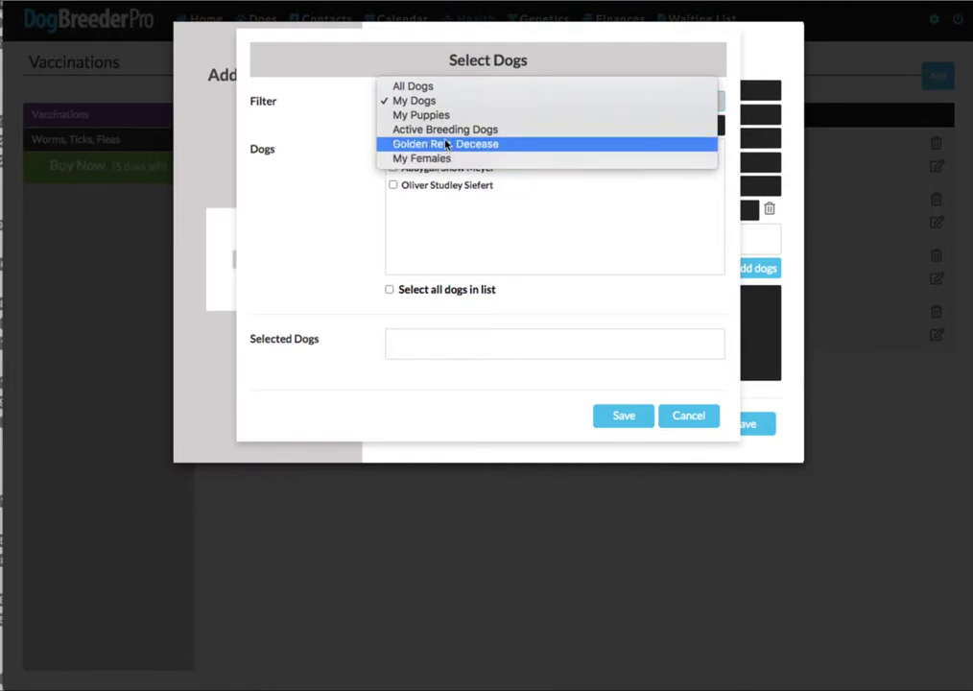
left_click(435, 102)
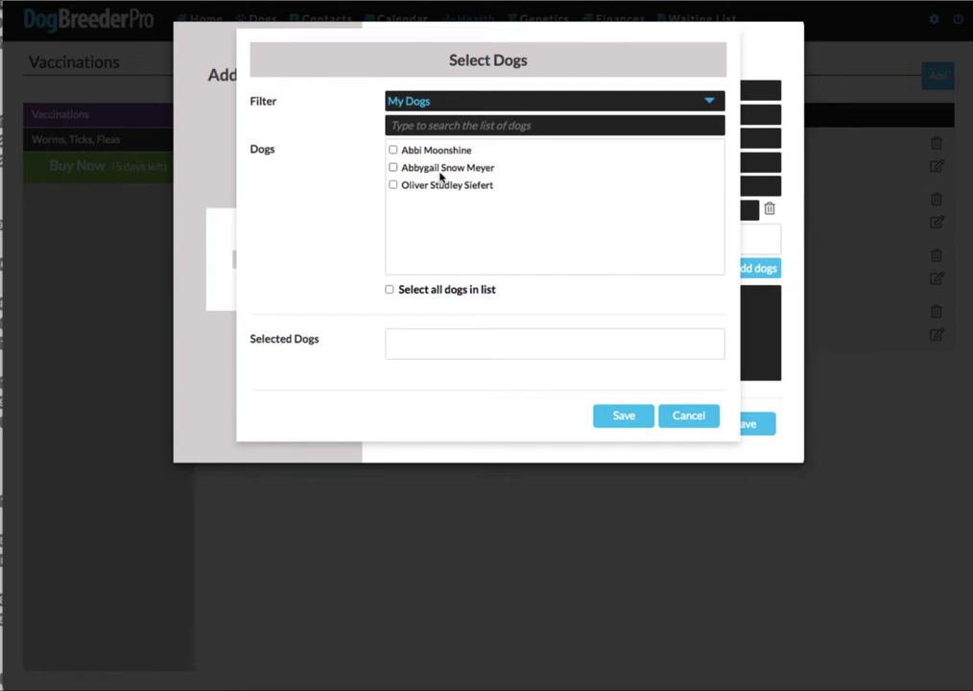
left_click(428, 290)
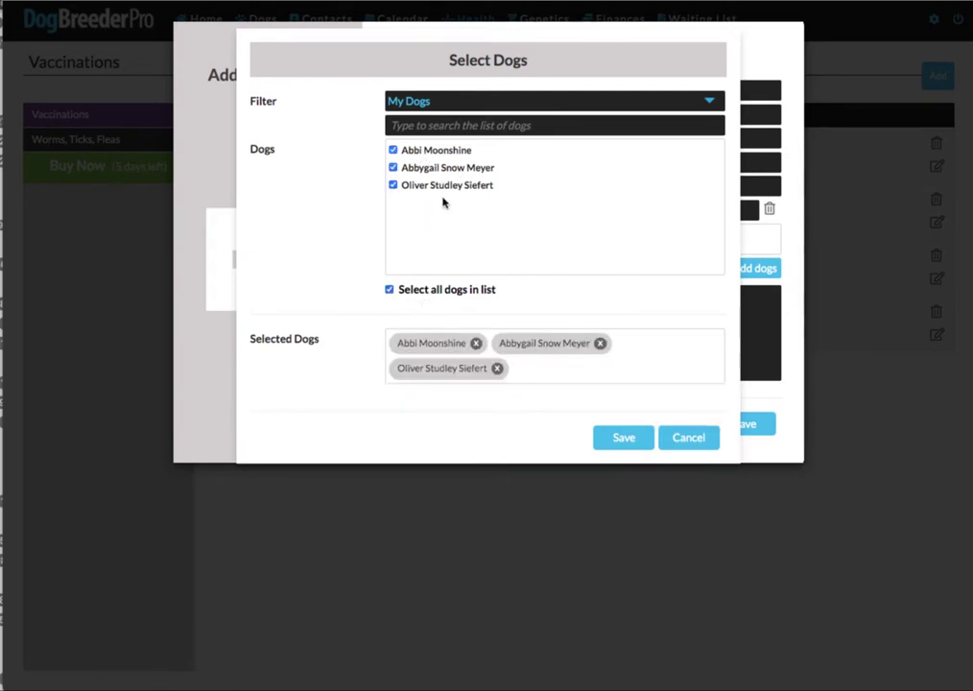
left_click(422, 291)
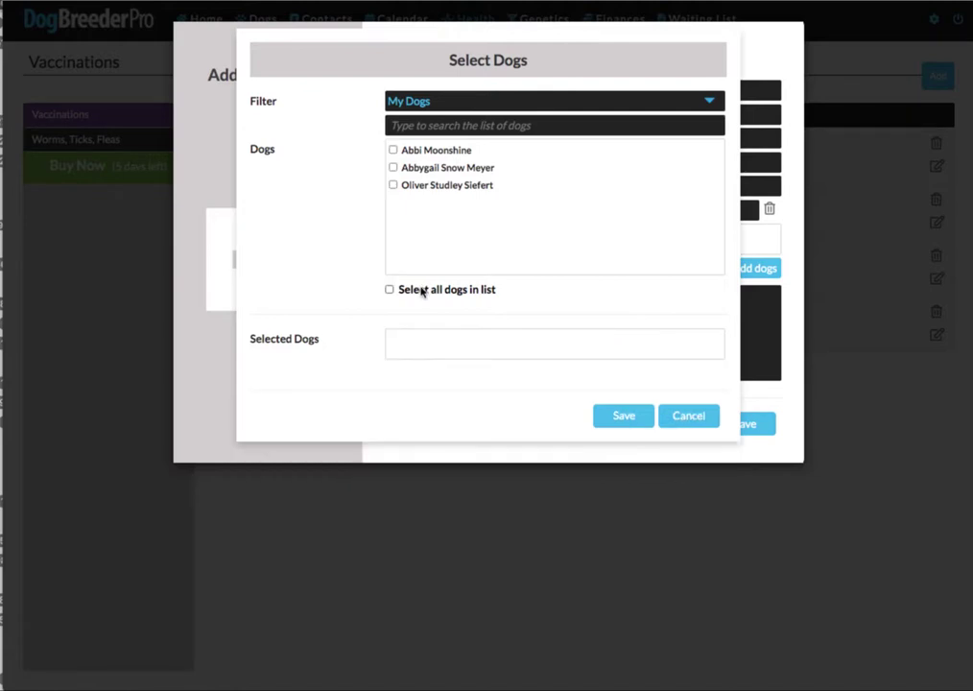
left_click(421, 288)
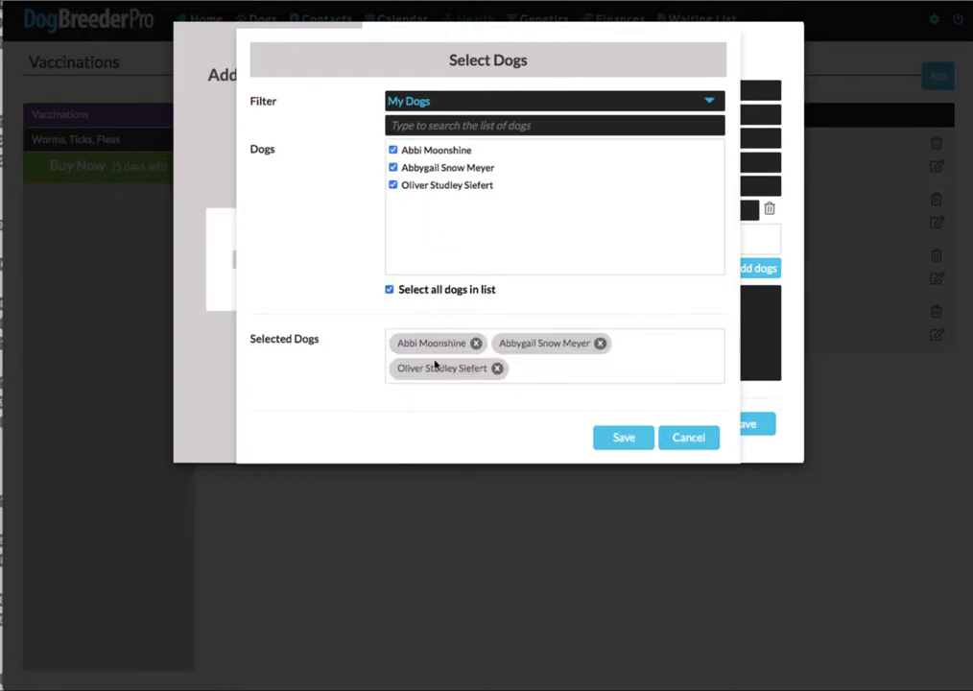
left_click(404, 187)
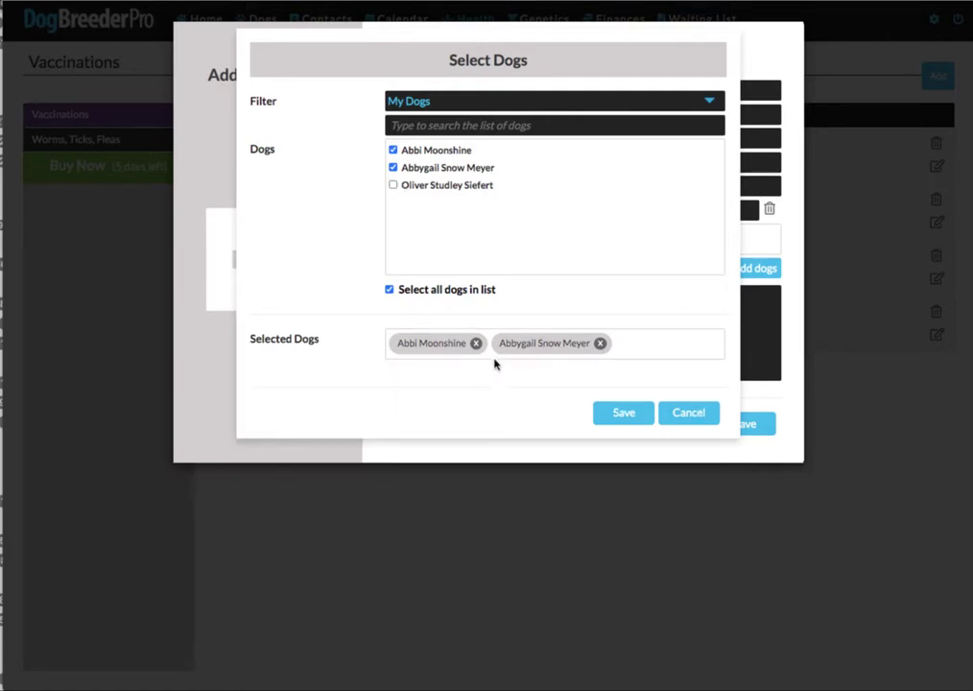
left_click(404, 187)
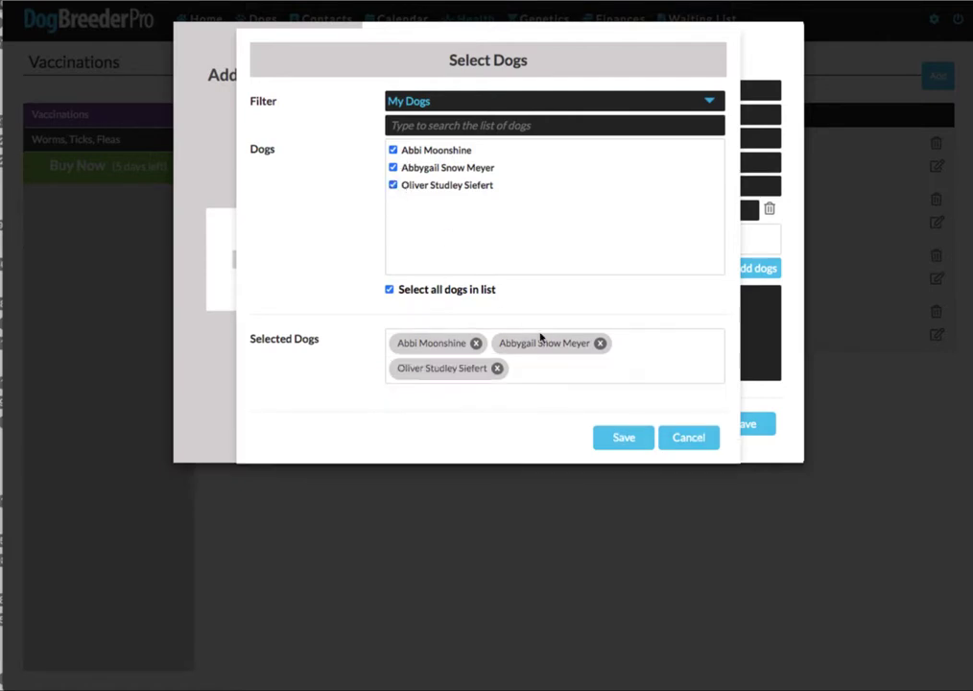
left_click(463, 187)
left_click(463, 187)
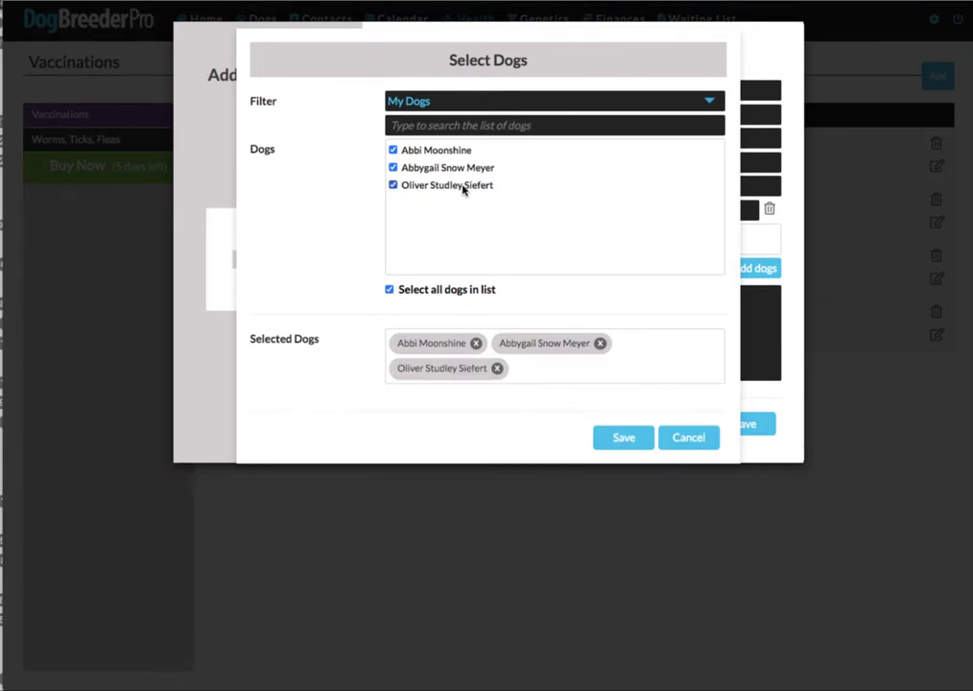
left_click(497, 369)
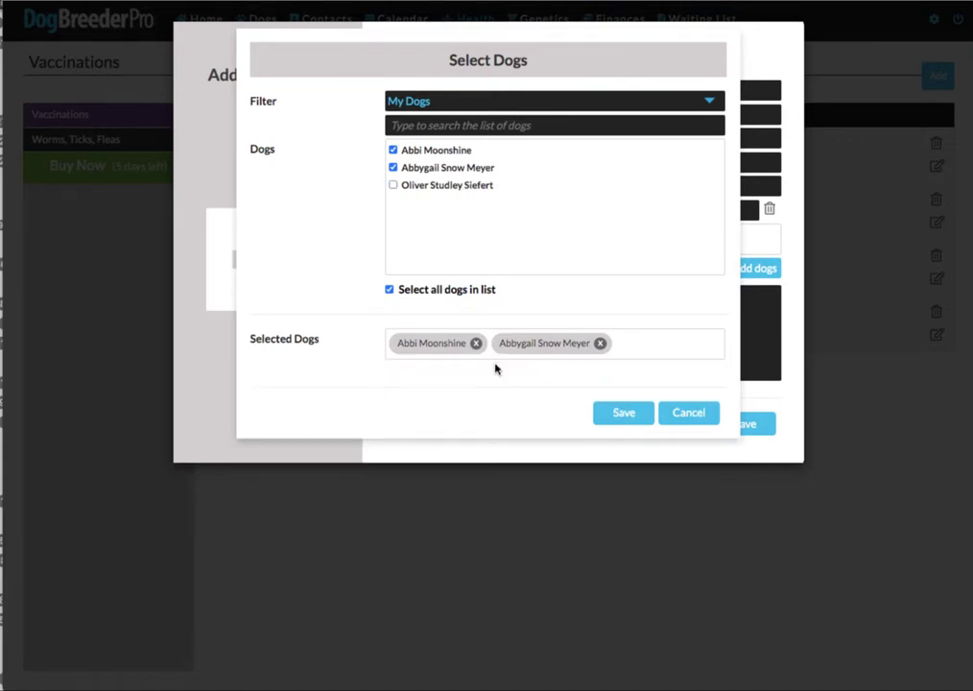
left_click(449, 188)
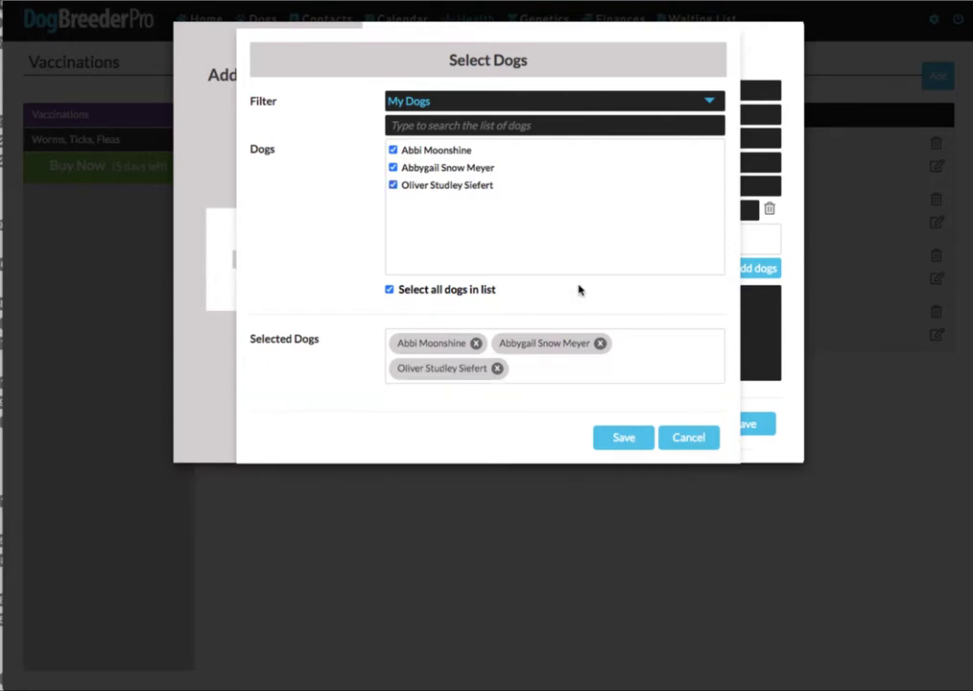
left_click(622, 437)
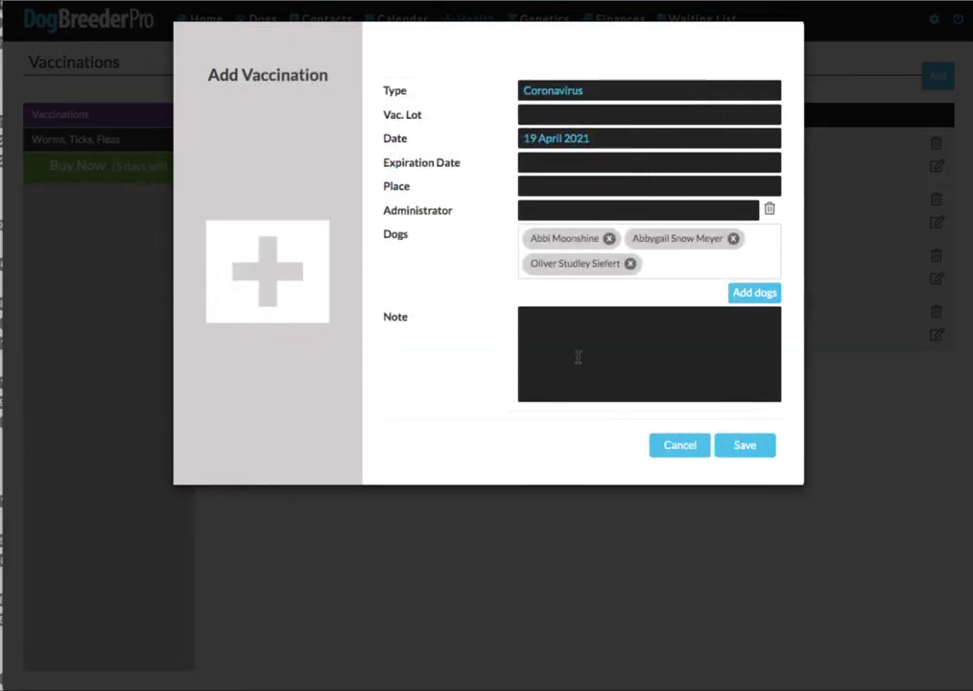
left_click(630, 263)
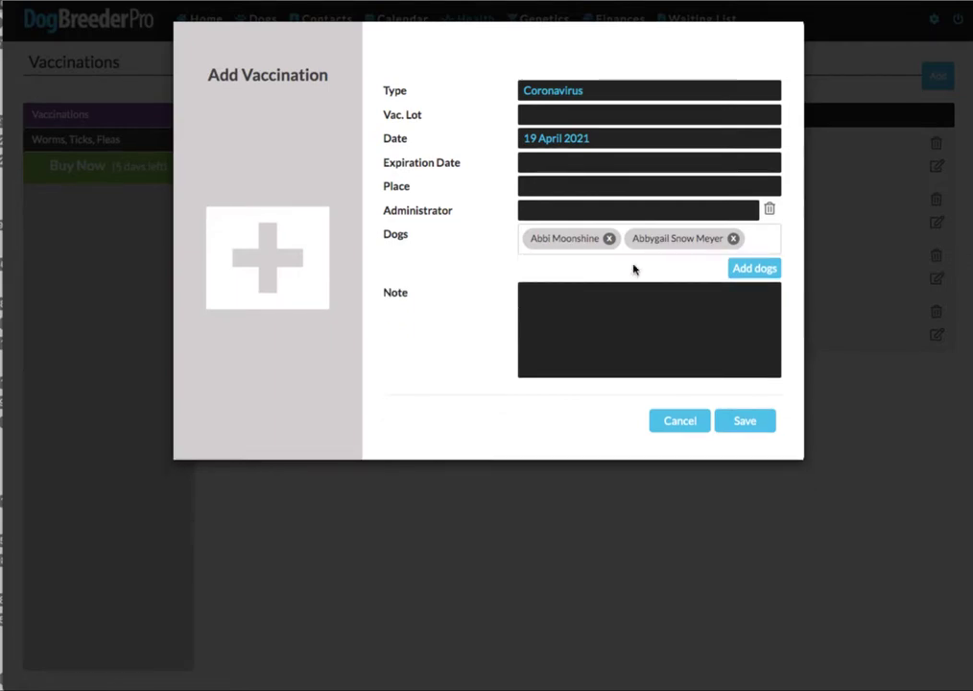
left_click(767, 273)
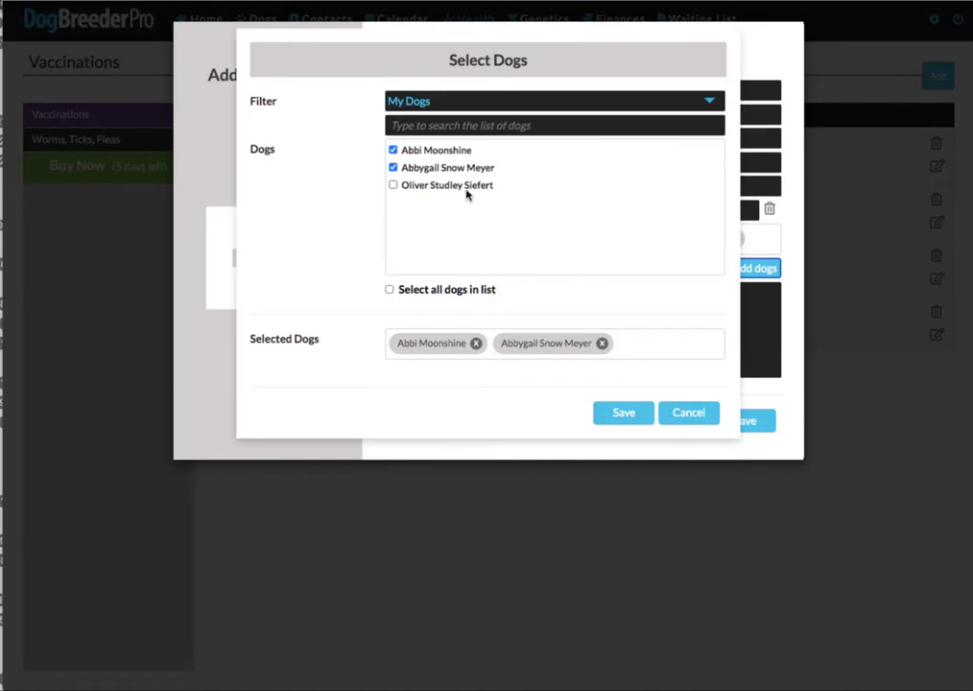
left_click(467, 187)
left_click(621, 436)
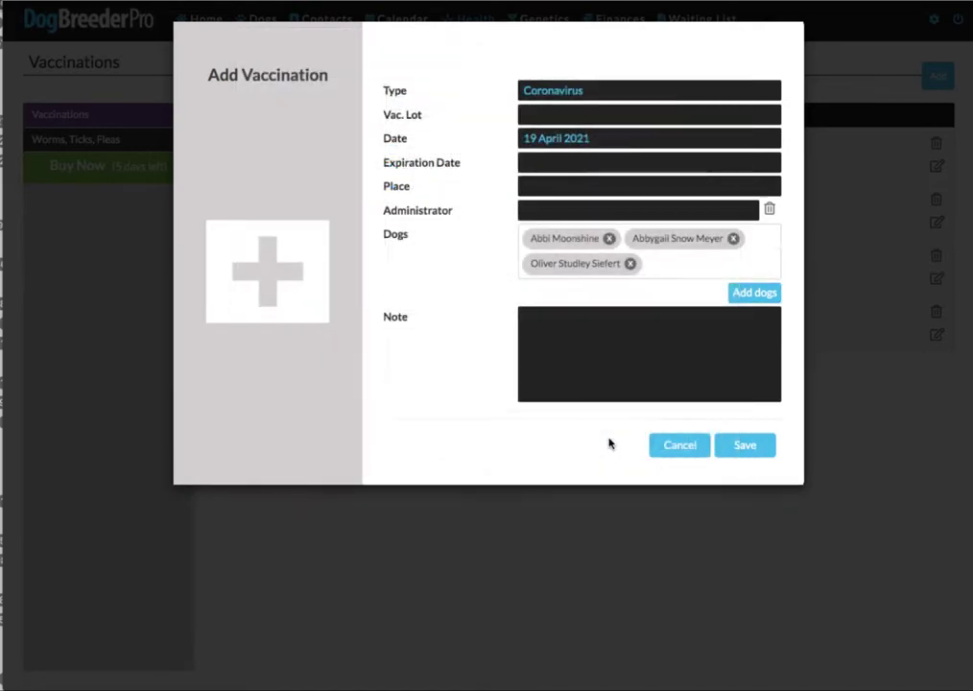
left_click(754, 451)
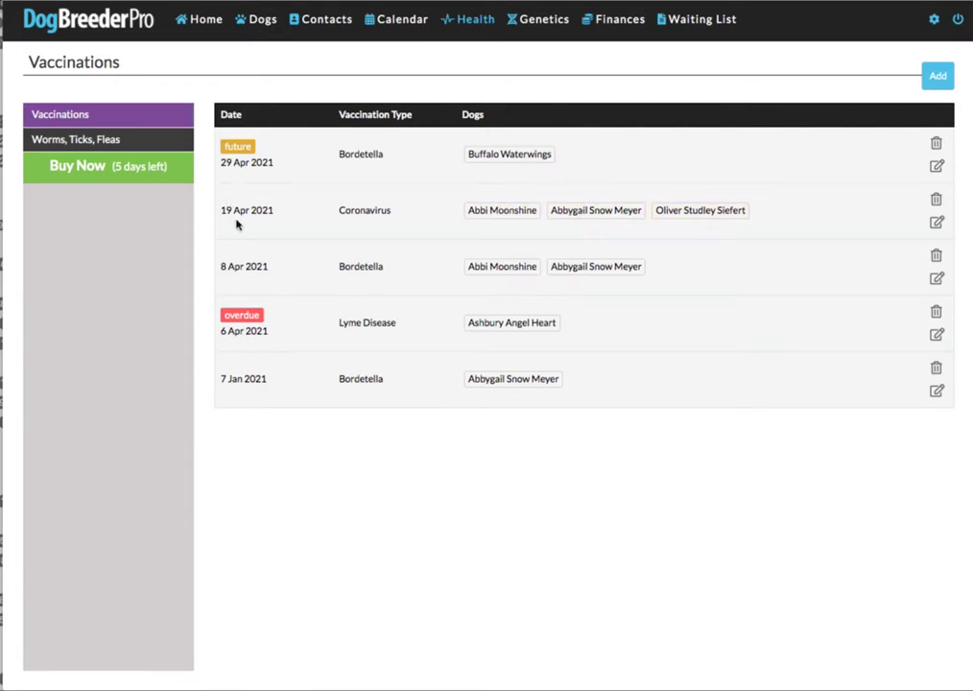
left_click(694, 220)
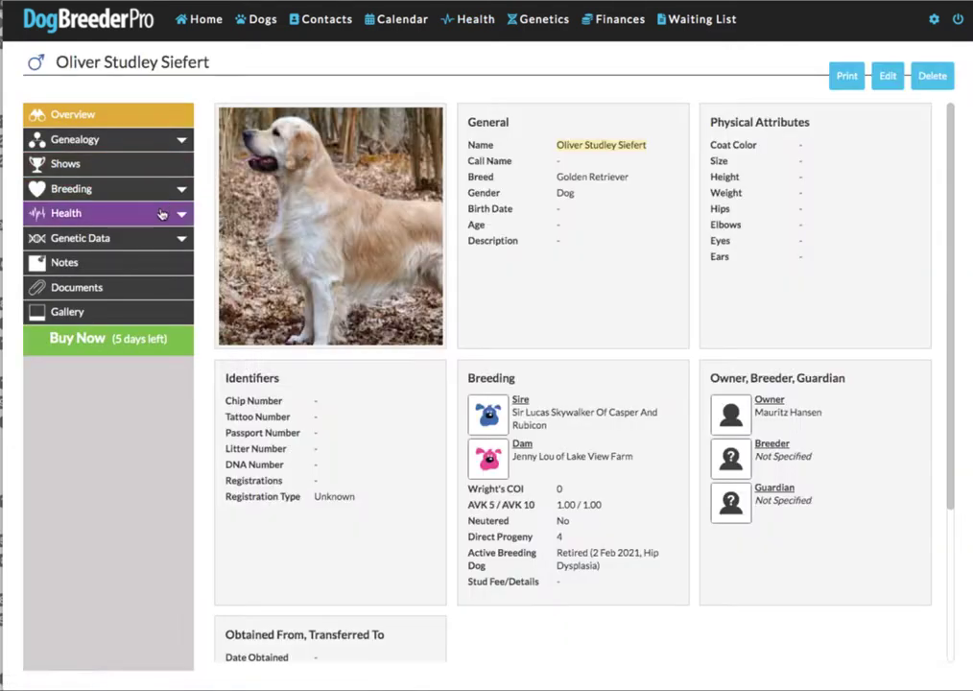
left_click(163, 217)
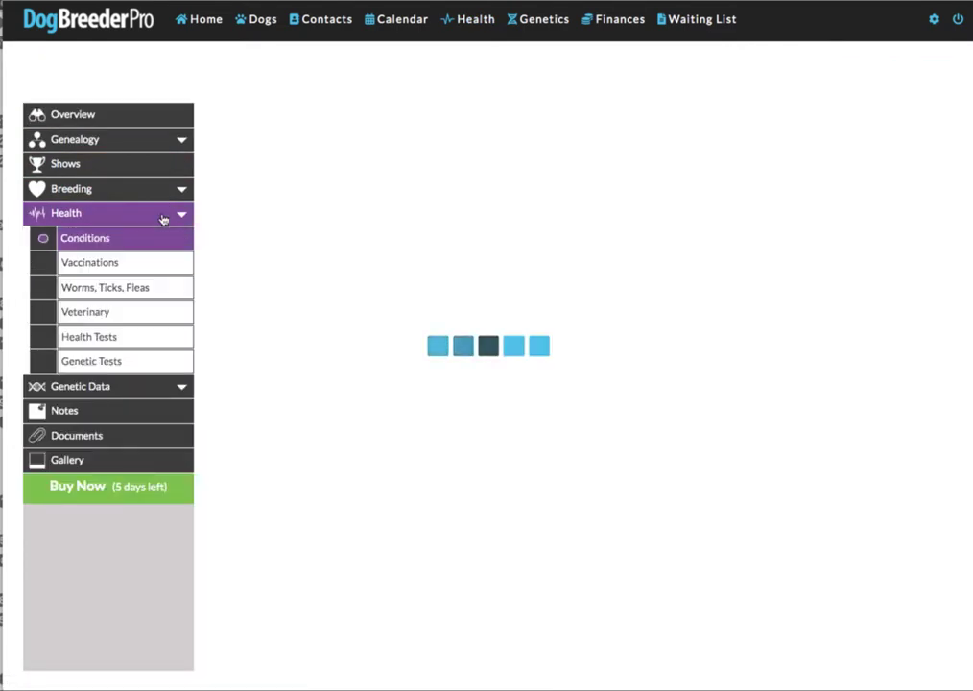
left_click(165, 273)
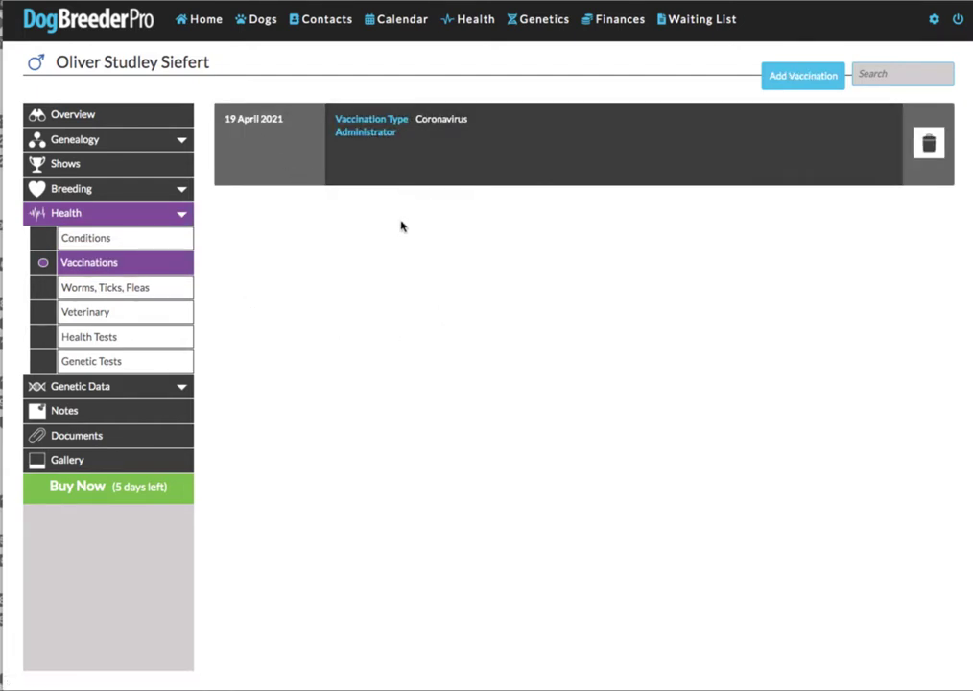
left_click(470, 25)
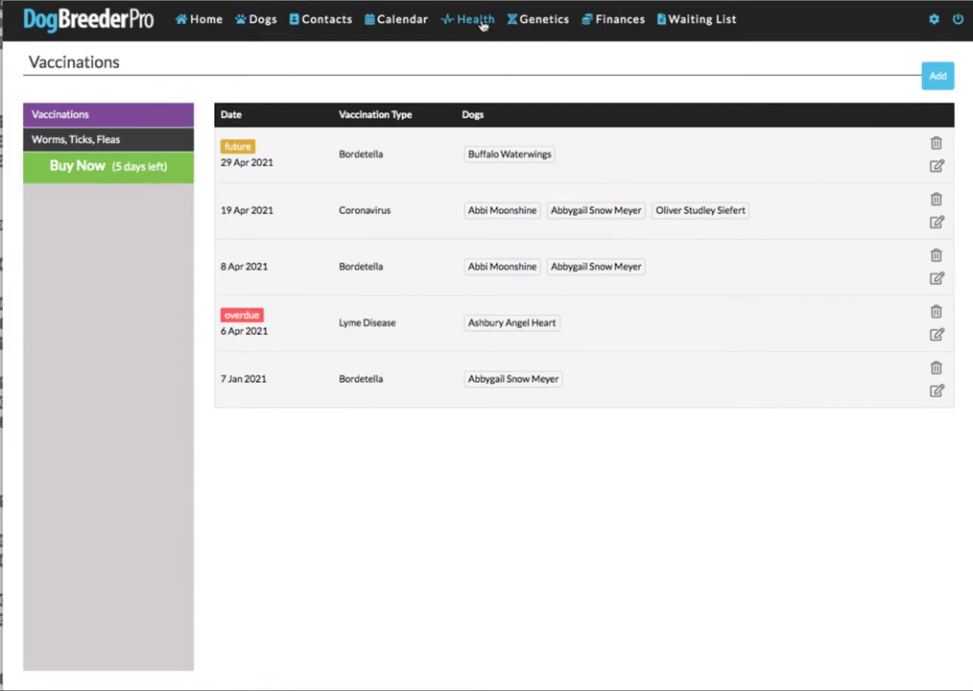
left_click(936, 223)
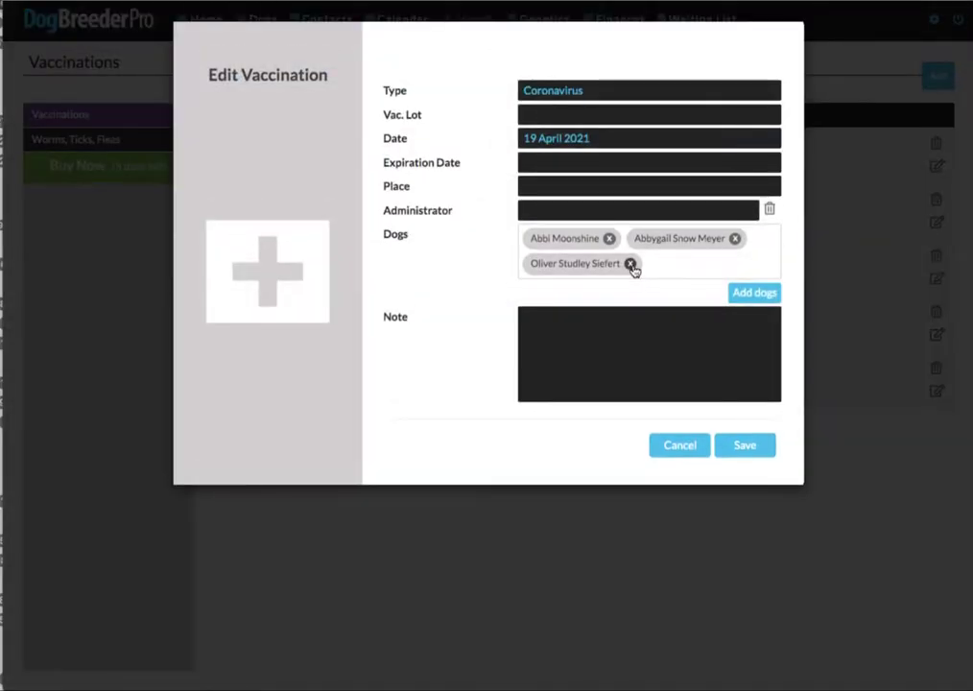
left_click(630, 263)
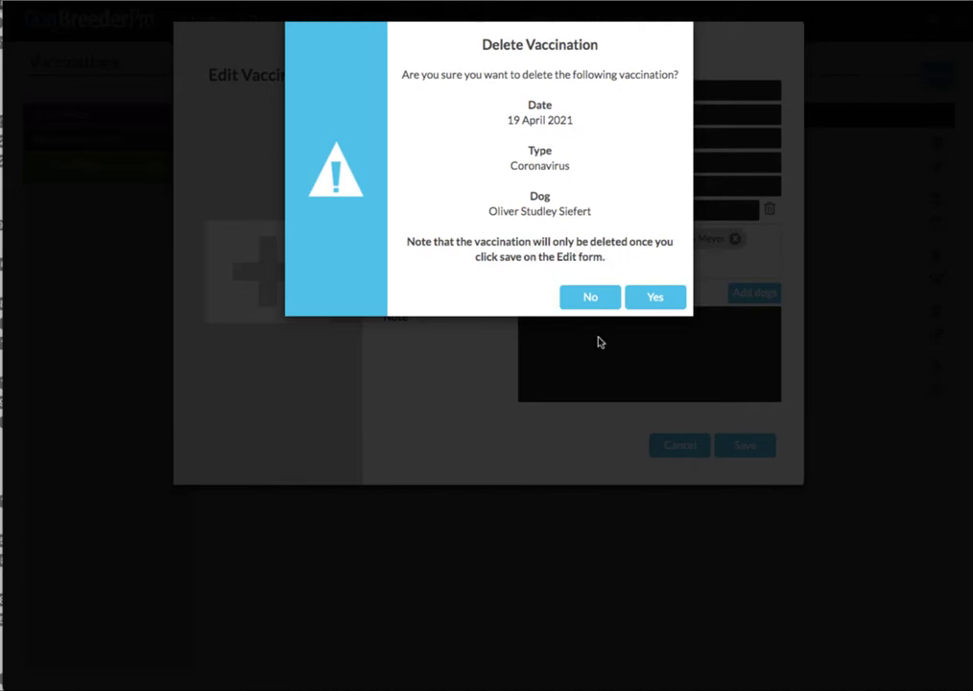
left_click(654, 295)
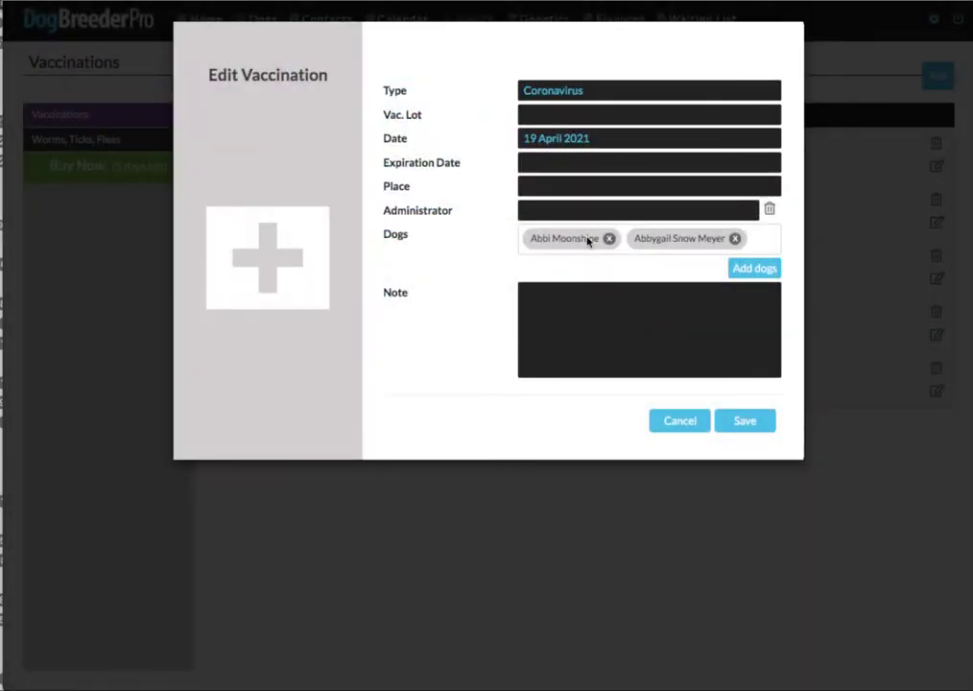
left_click(724, 426)
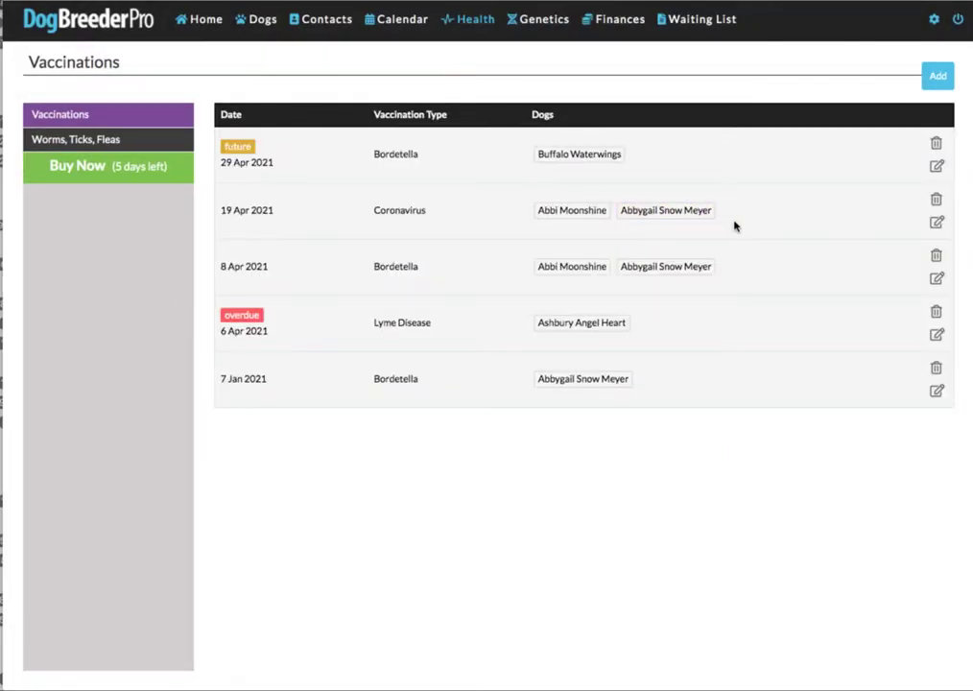
left_click(259, 17)
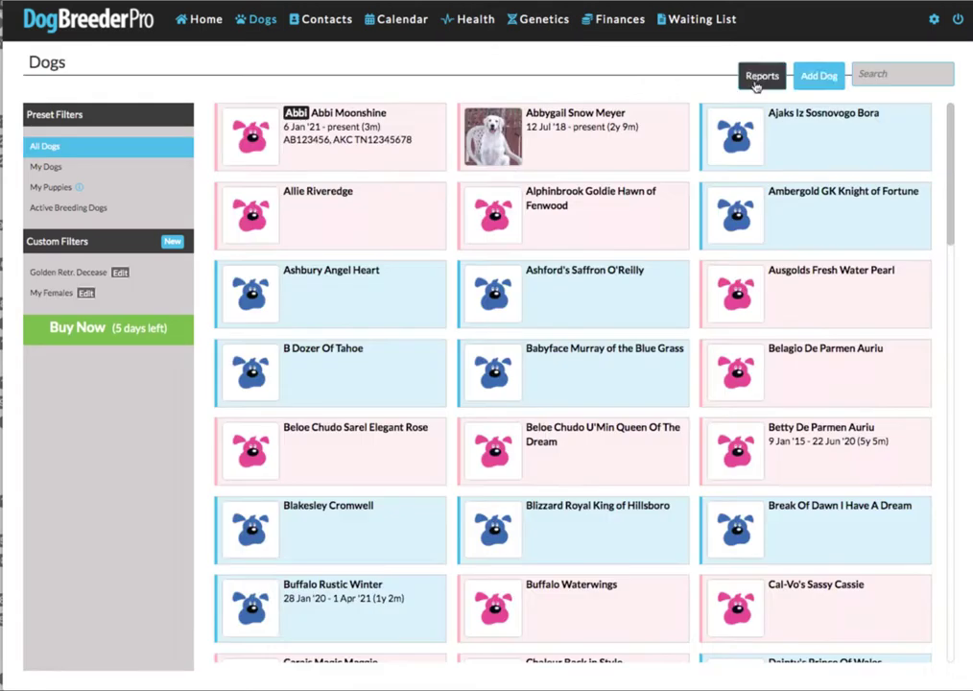
left_click(893, 74)
type("oliv")
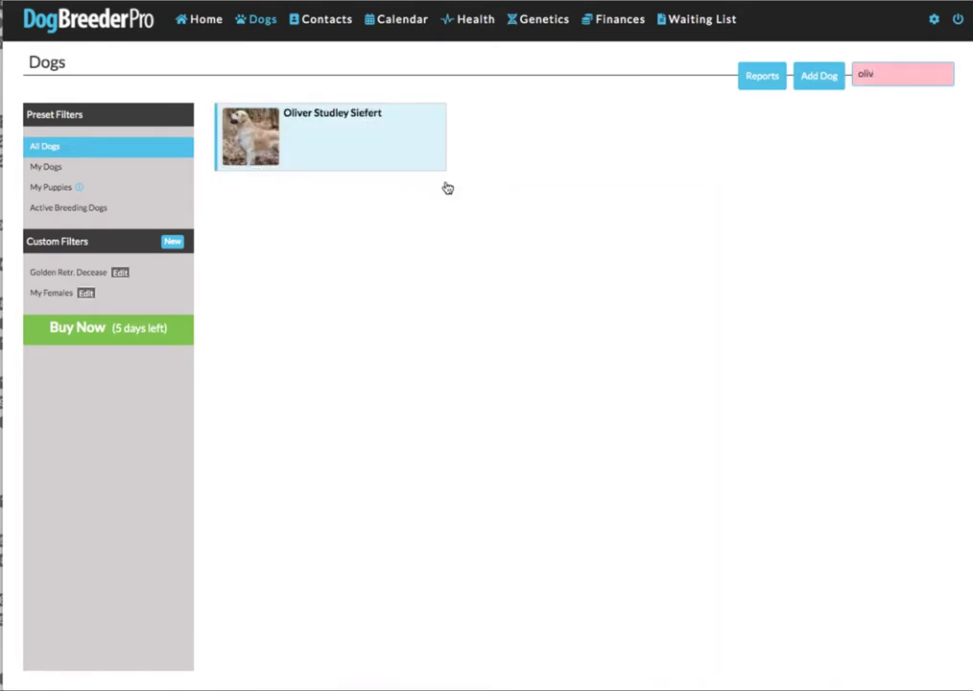
left_click(387, 151)
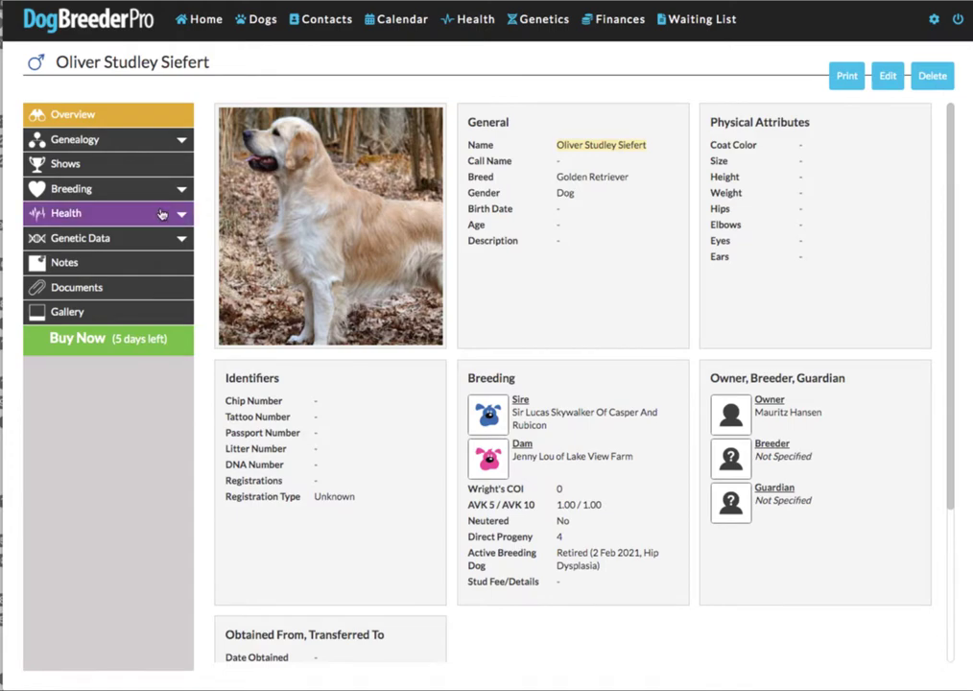
left_click(130, 213)
left_click(152, 262)
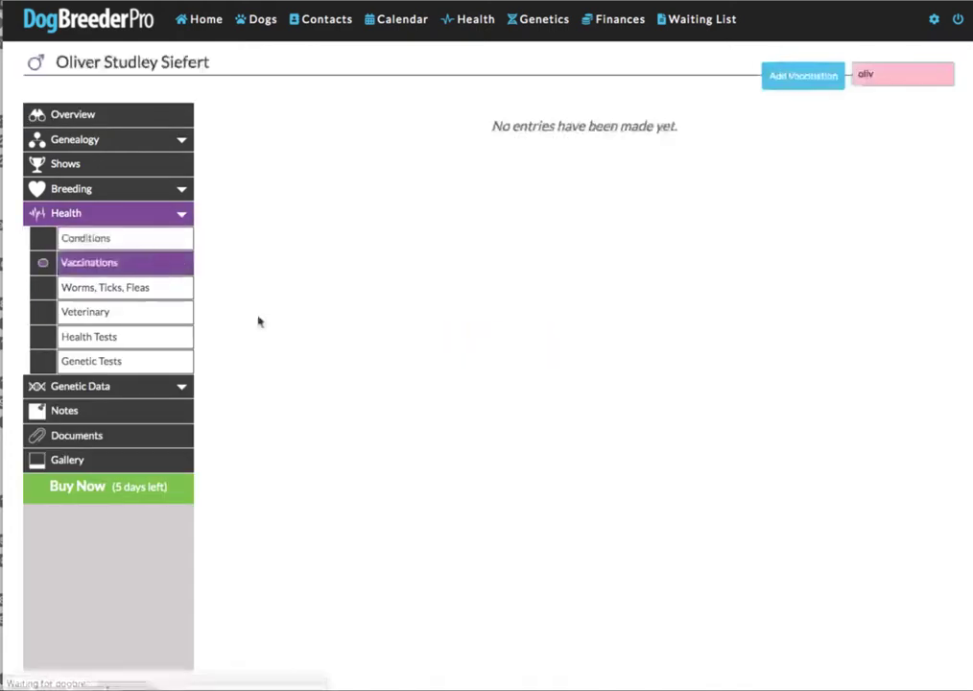
left_click(487, 23)
left_click(108, 144)
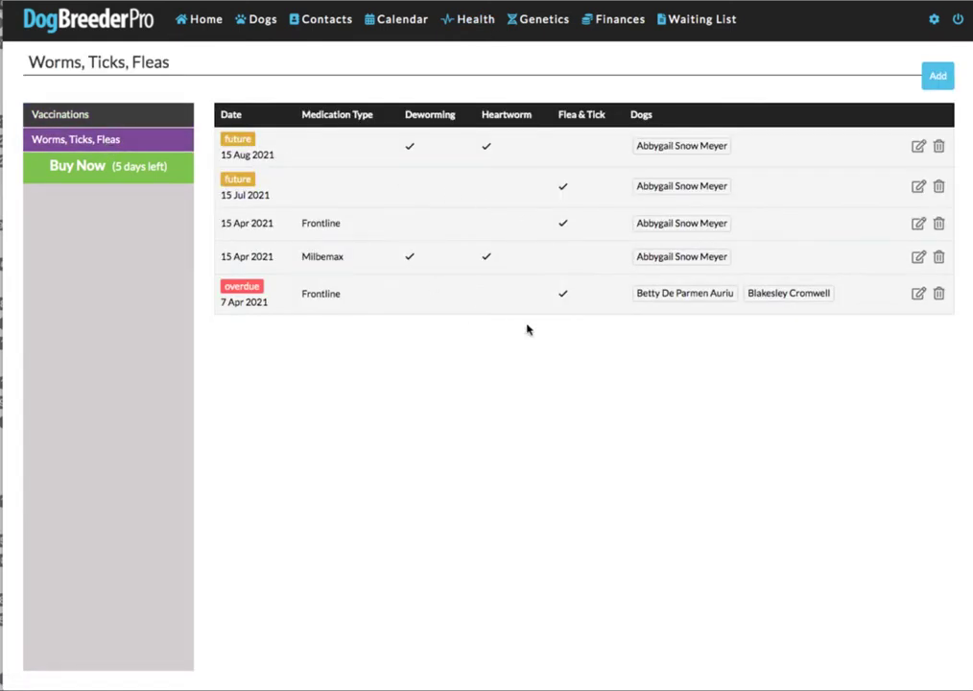
left_click(937, 77)
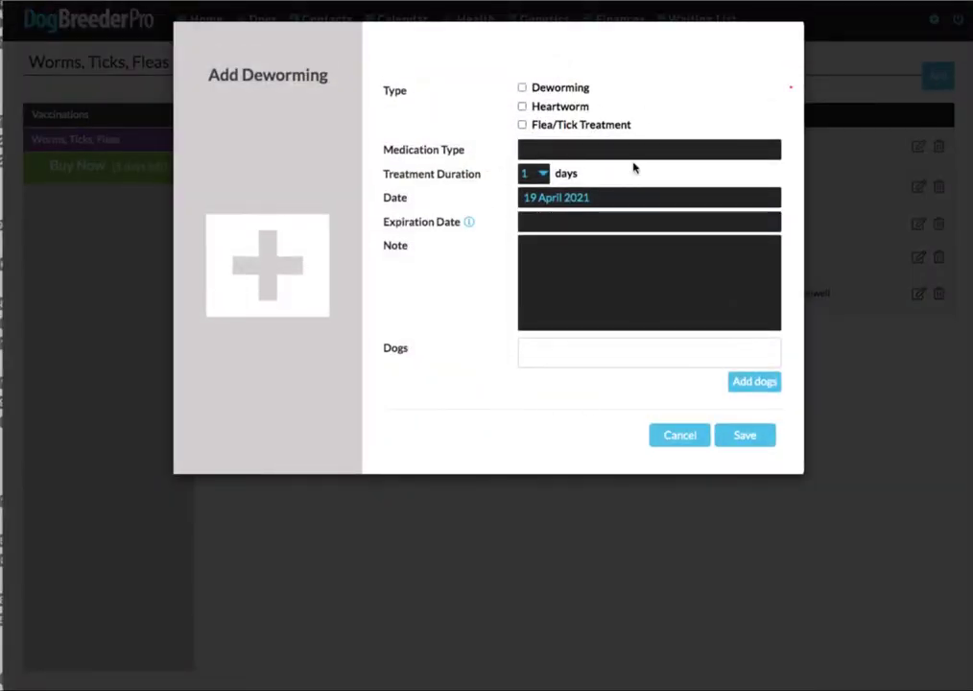
left_click(753, 382)
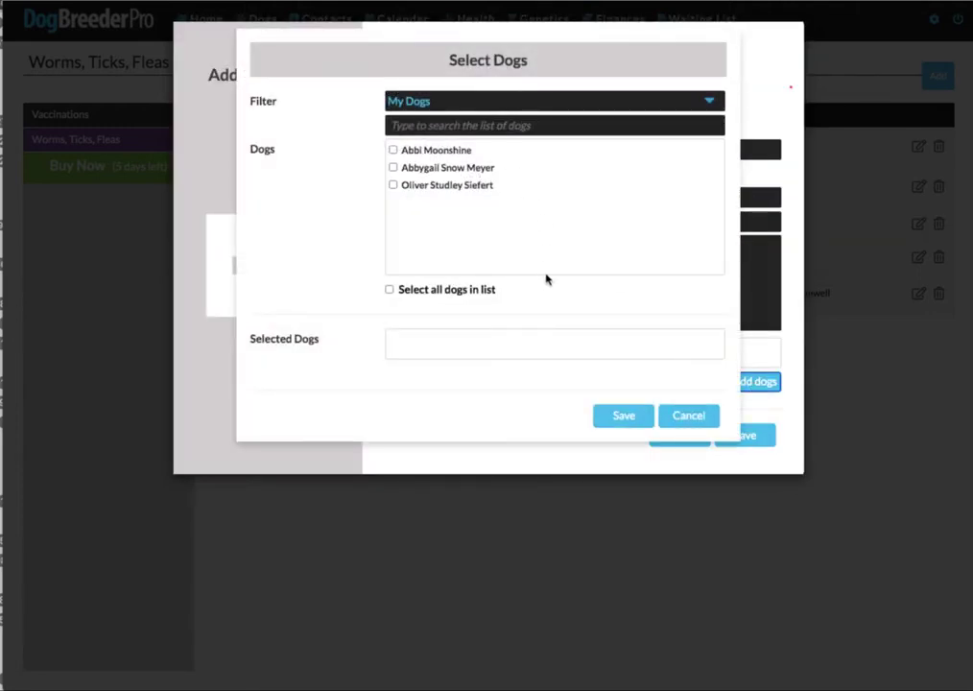
left_click(447, 185)
left_click(477, 170)
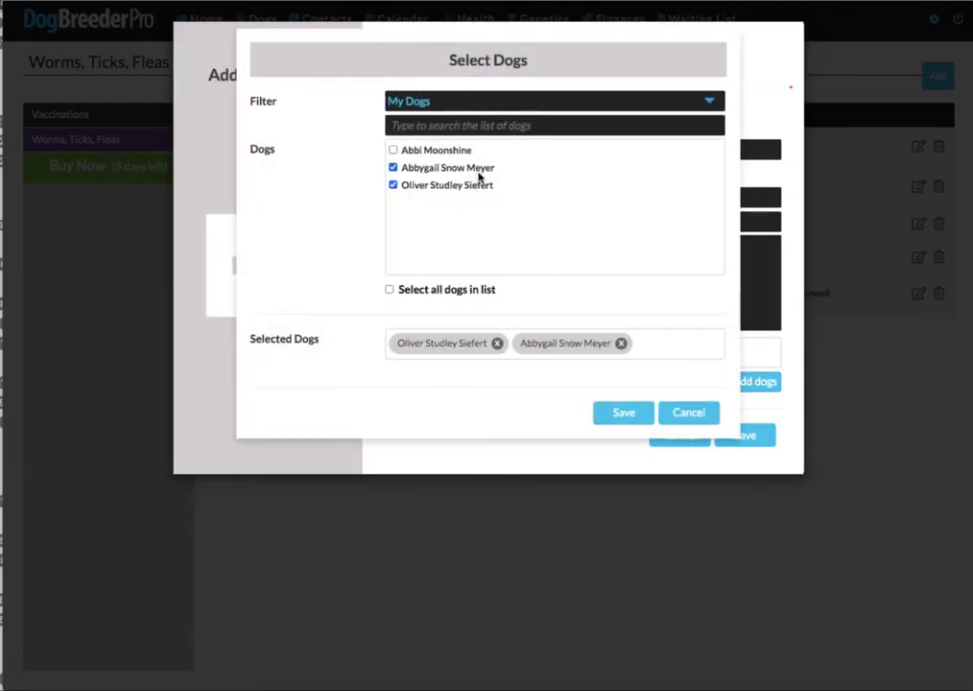
left_click(614, 414)
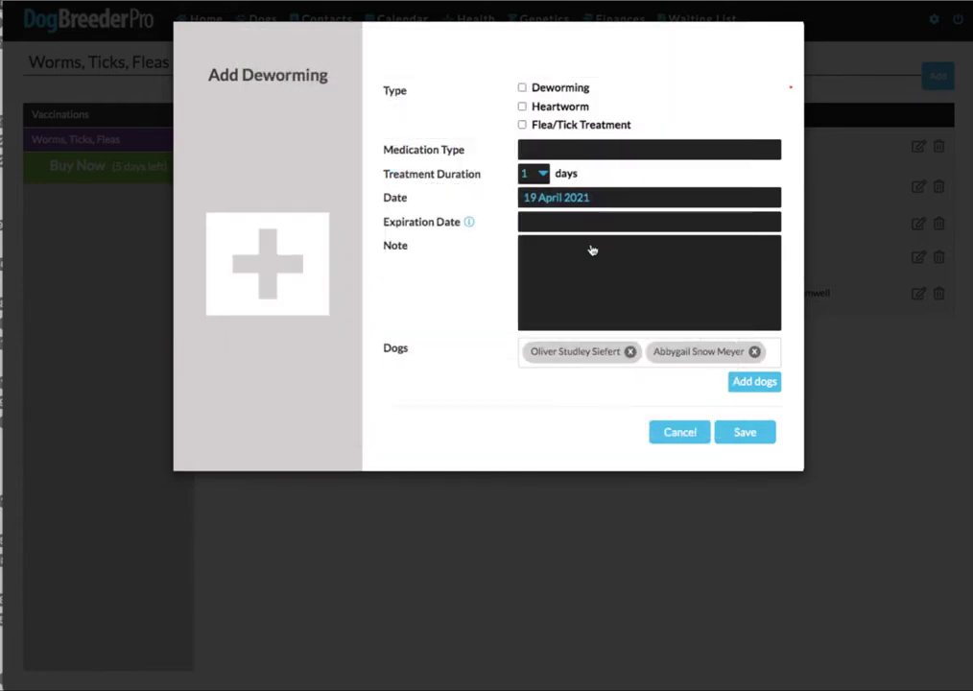
Mark the treatment as Deworming and Heartworm, choose Milbemax as the medication type, and save the entry
left_click(563, 90)
left_click(562, 106)
left_click(569, 151)
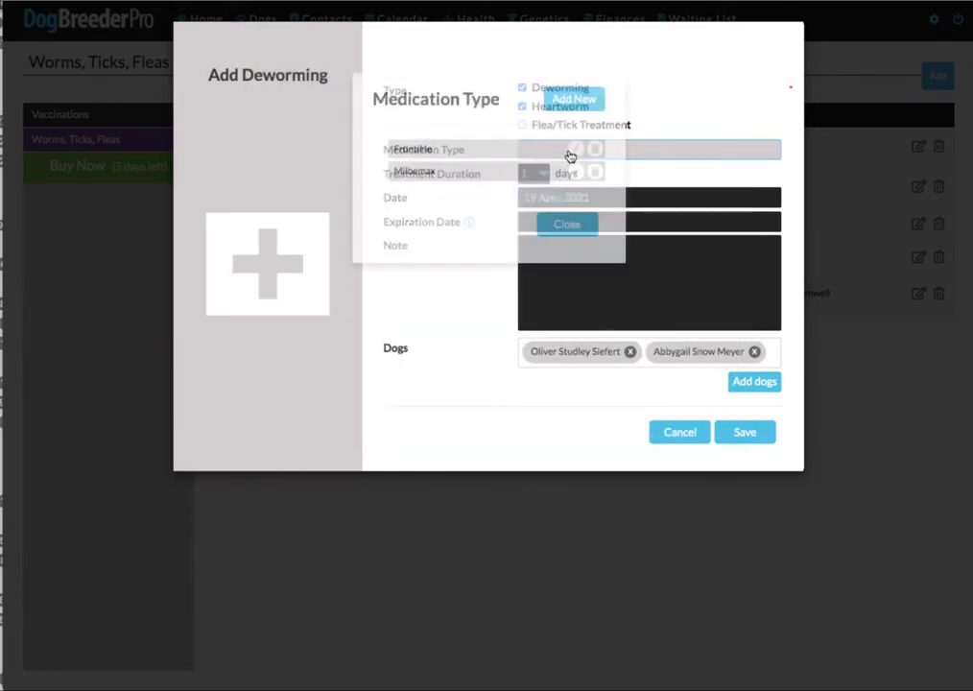
left_click(513, 172)
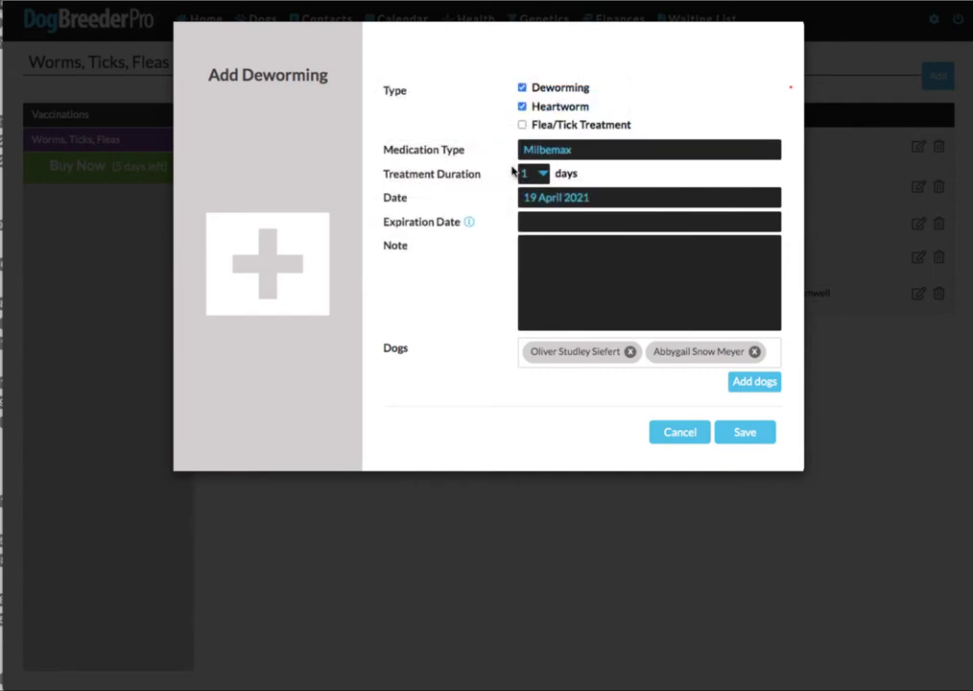
left_click(744, 438)
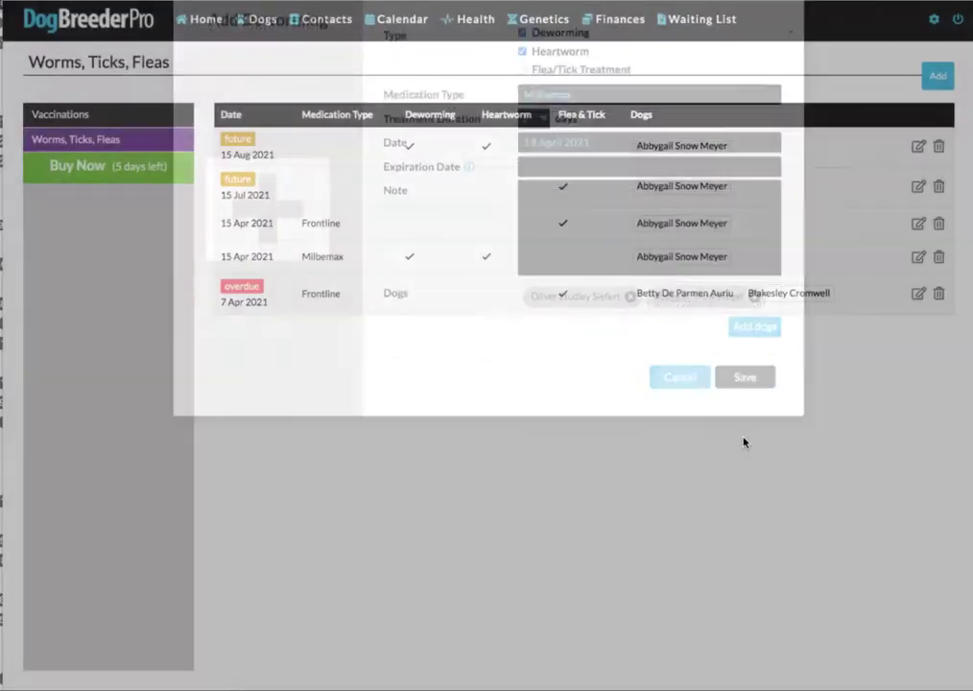